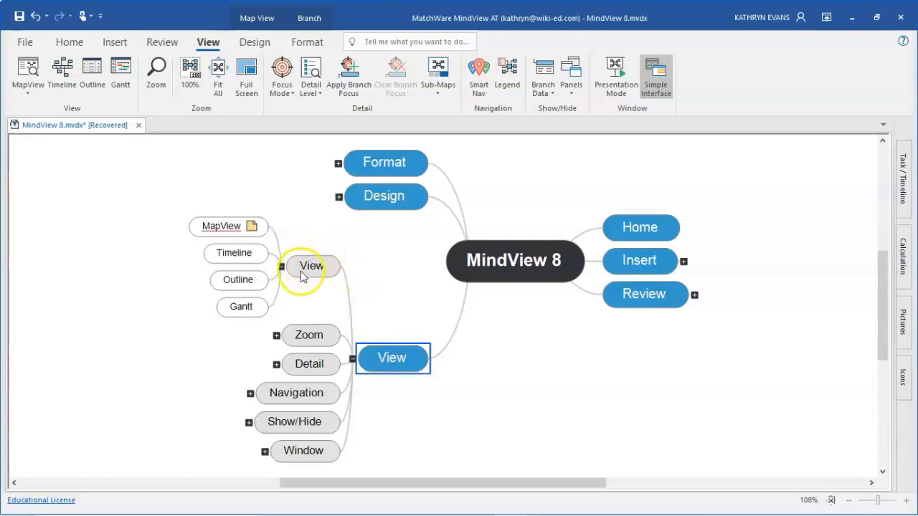
Select the View sub-branch under the View branch and change the map layout to Top Down.
left_click(302, 275)
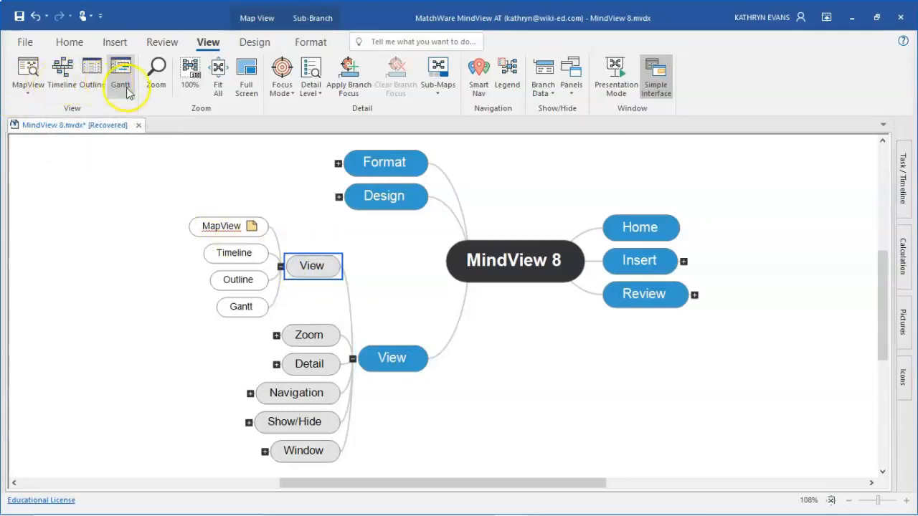
left_click(30, 93)
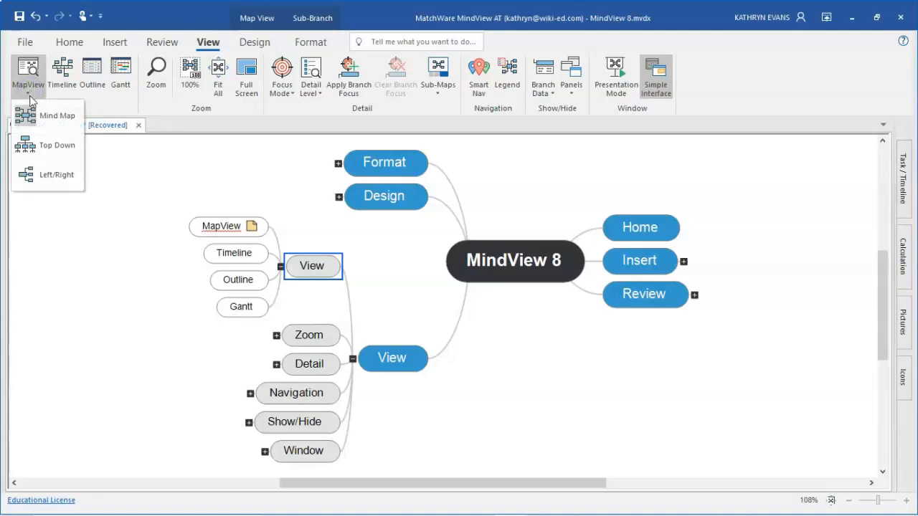
left_click(28, 144)
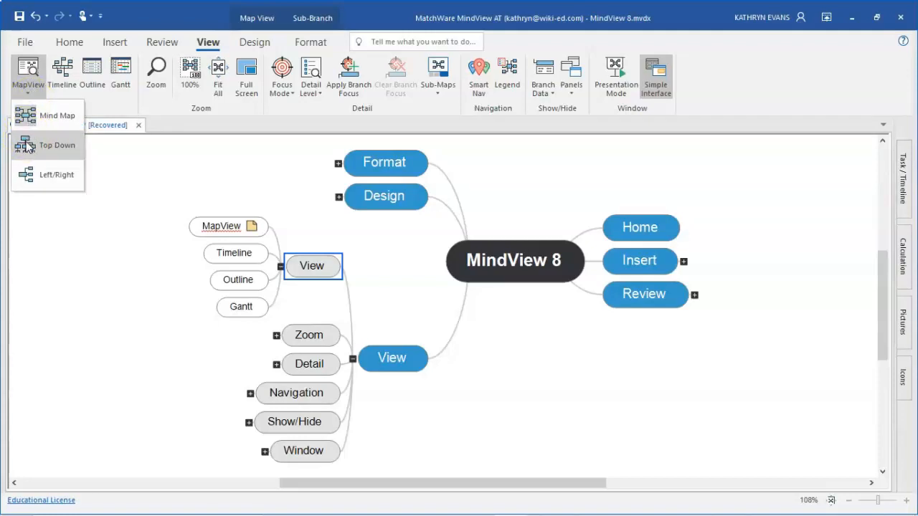
left_click(26, 145)
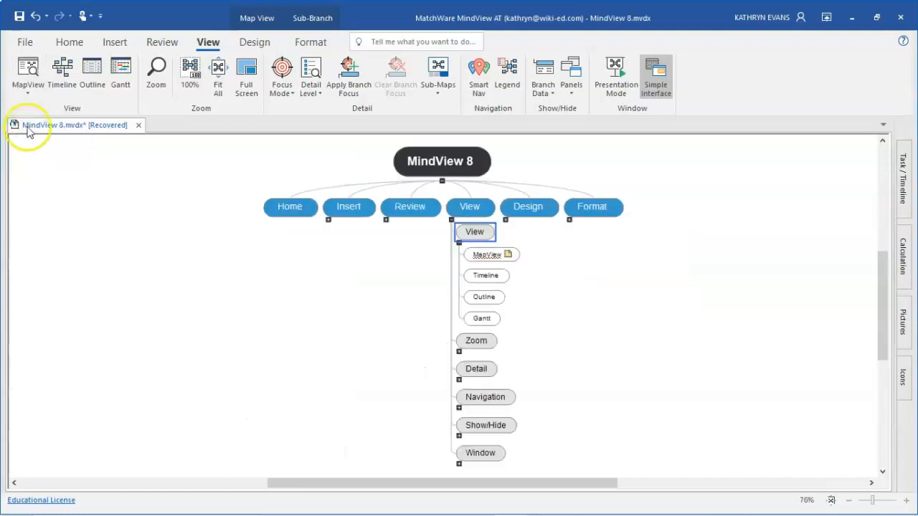
Change the map layout to Left/Right, and return it to the Mind Map layout.
left_click(27, 91)
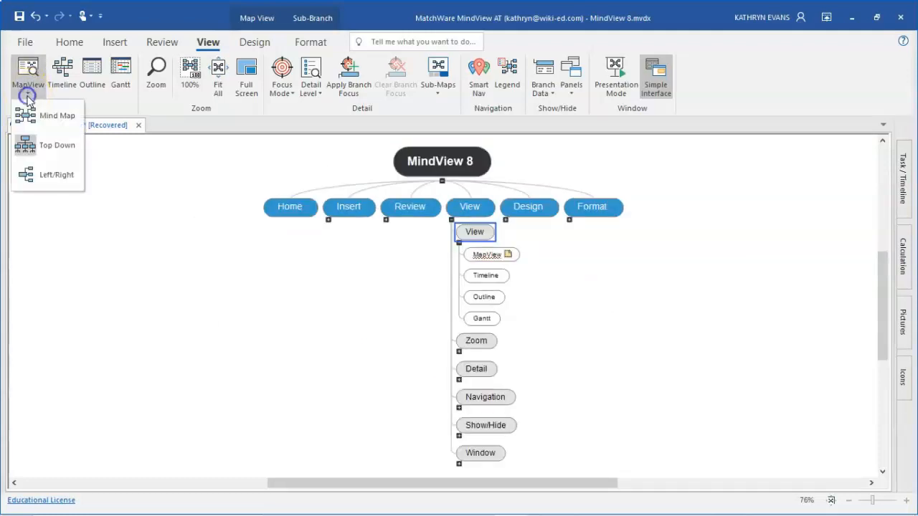
left_click(33, 177)
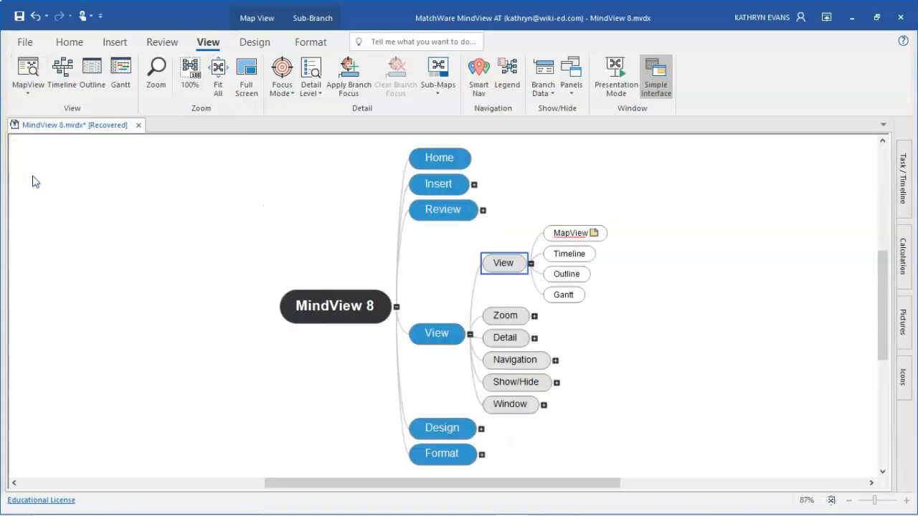
left_click(29, 91)
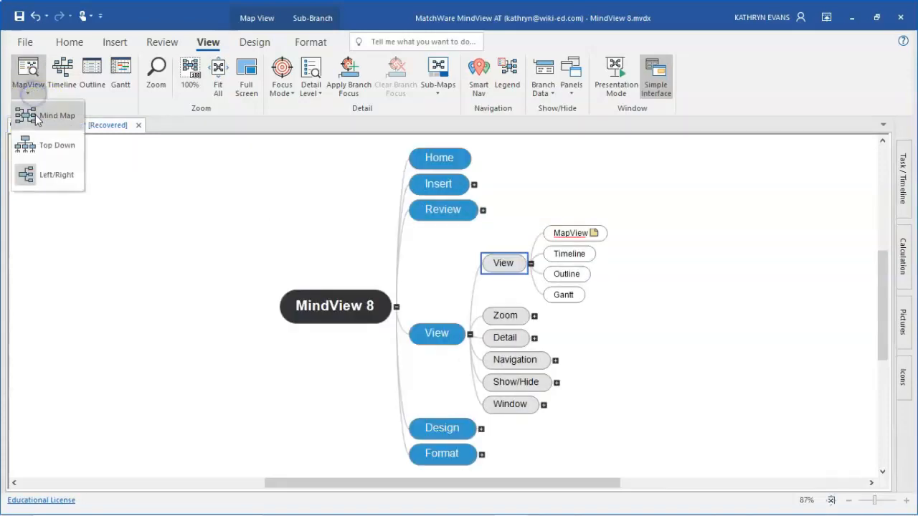
left_click(37, 119)
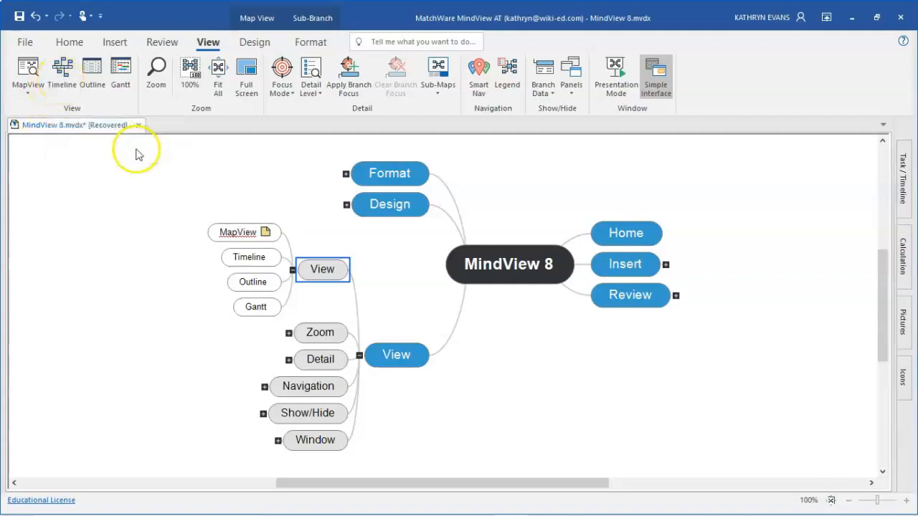
Switch the document to Timeline view and give the MapView branch a start date of 26/02/2021.
left_click(68, 68)
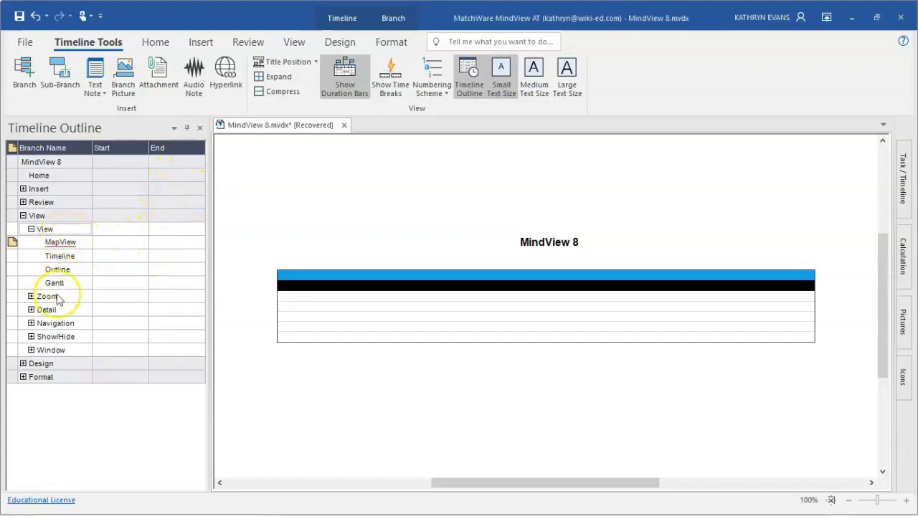
left_click(114, 245)
left_click(132, 246)
left_click(133, 246)
left_click(141, 246)
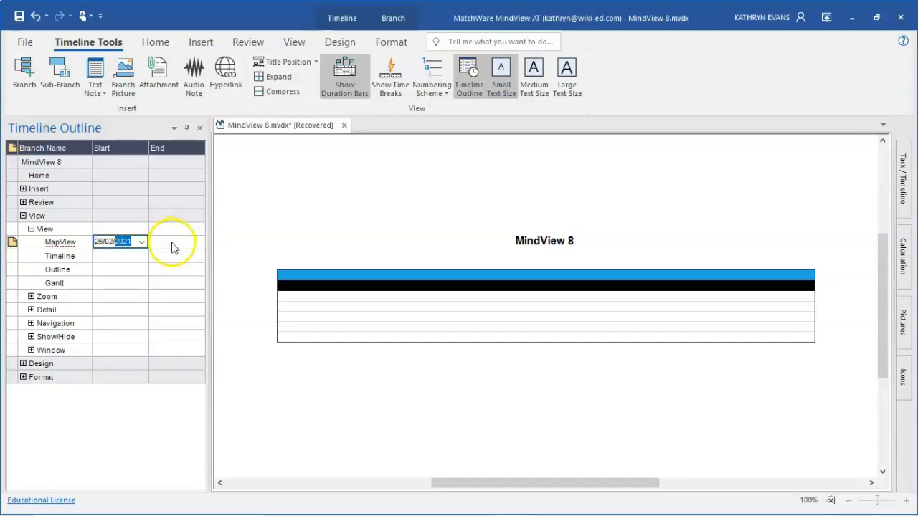
Set the MapView branch's end date to 27/02/2021, leaving no new event inserted.
left_click(172, 245)
left_click(172, 245)
left_click(198, 242)
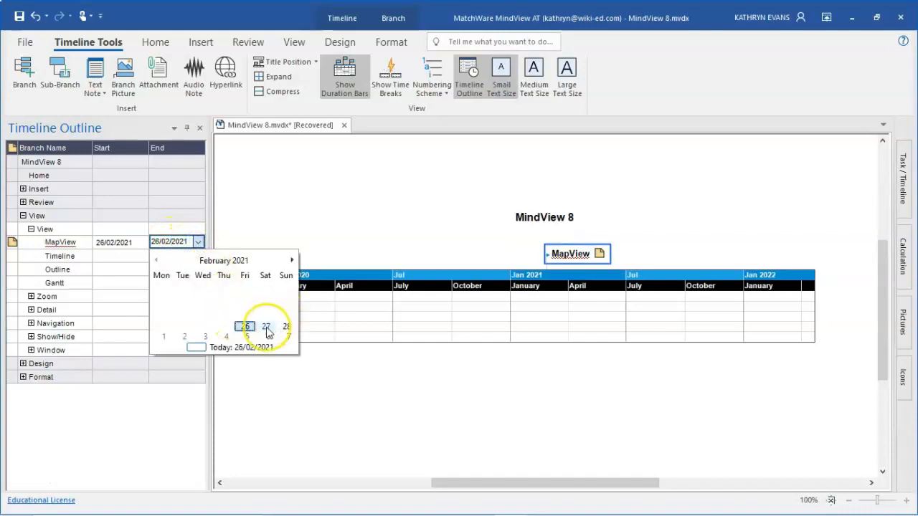
left_click(266, 326)
double_click(257, 311)
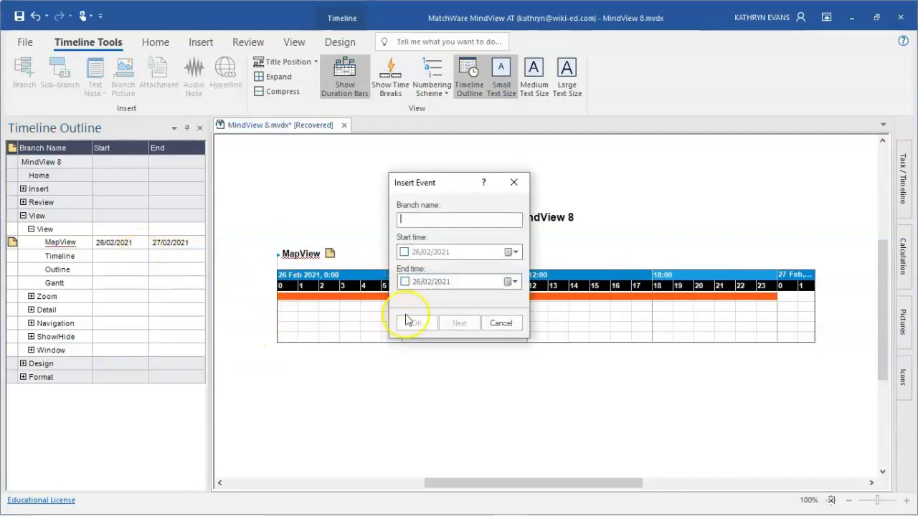
left_click(515, 183)
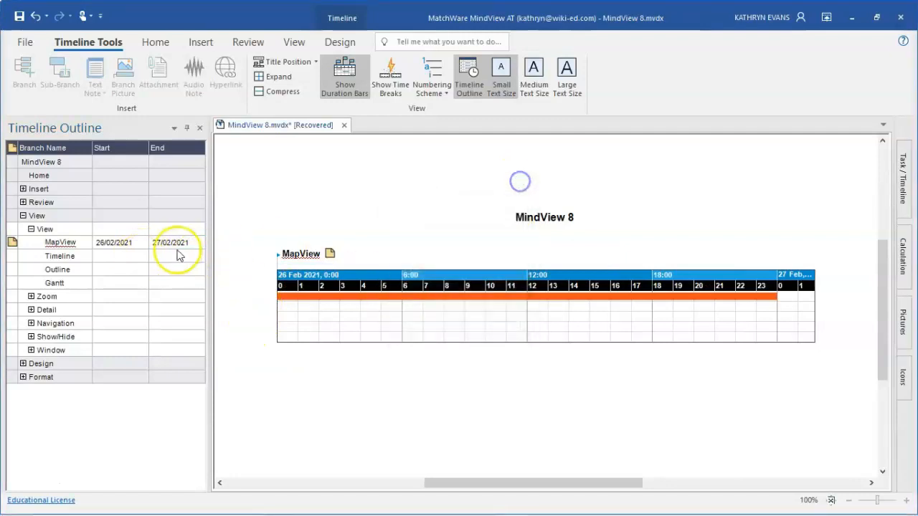
Set the Timeline branch's start date to 27/02/2021 and its end date to 06/03/2021.
left_click(120, 256)
left_click(127, 263)
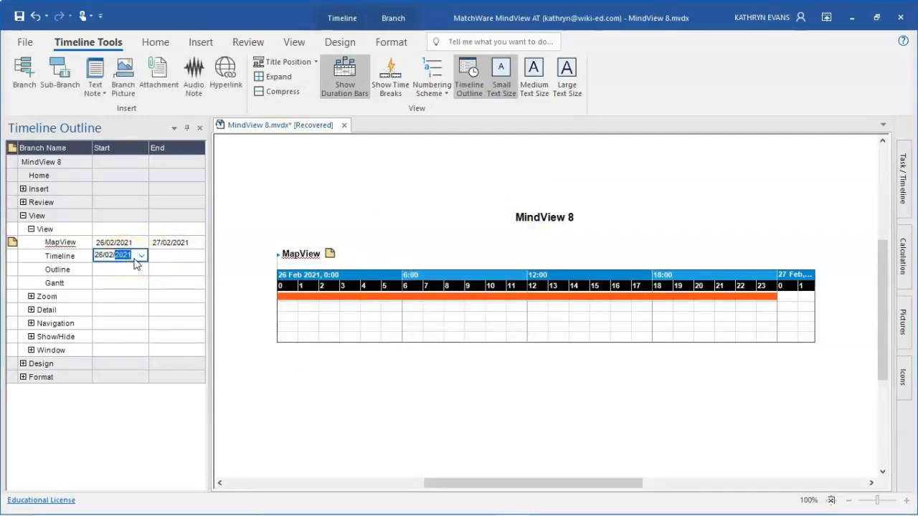
left_click(143, 259)
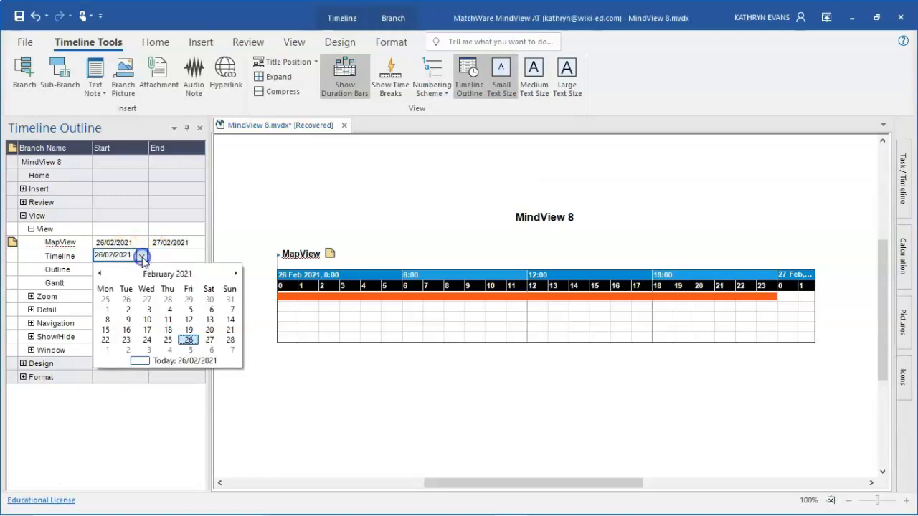
left_click(208, 344)
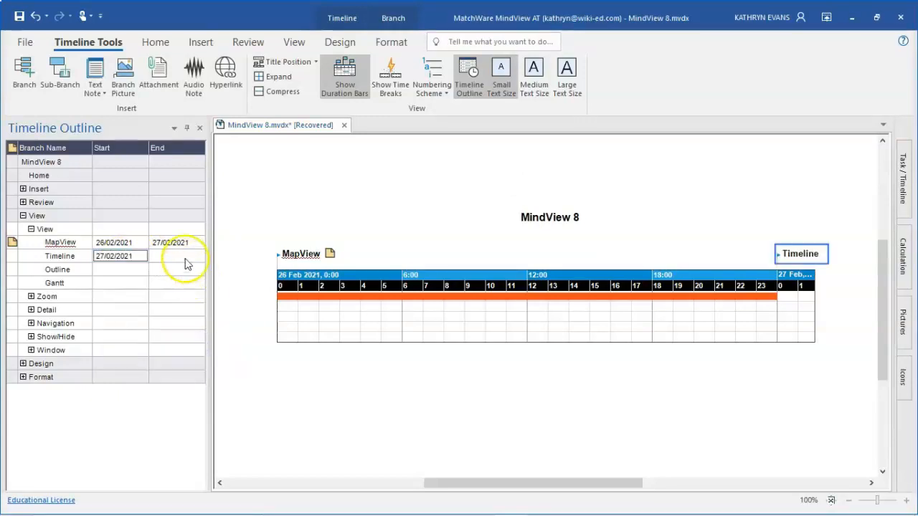
left_click(185, 260)
left_click(198, 255)
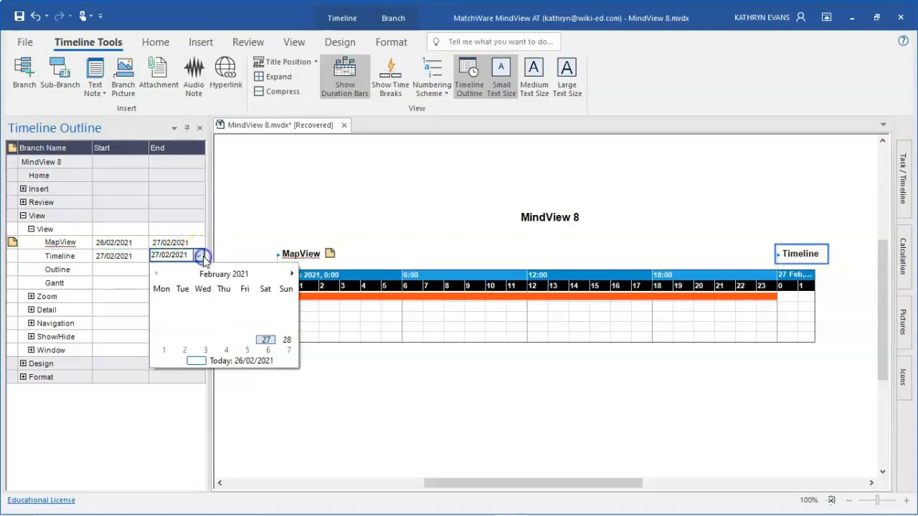
left_click(266, 350)
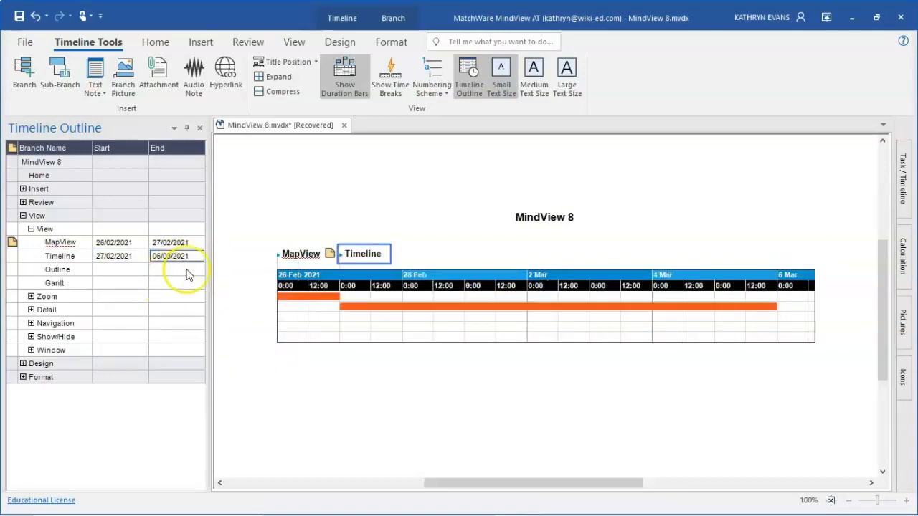
Set the Outline branch's start date to 26/02/2021 and its end date to 06/03/2021, without inserting a new event.
left_click(102, 273)
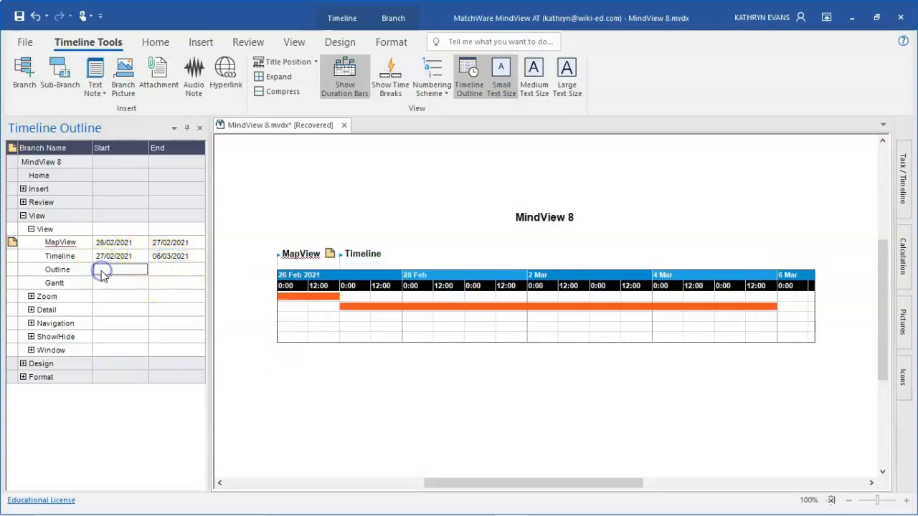
left_click(115, 272)
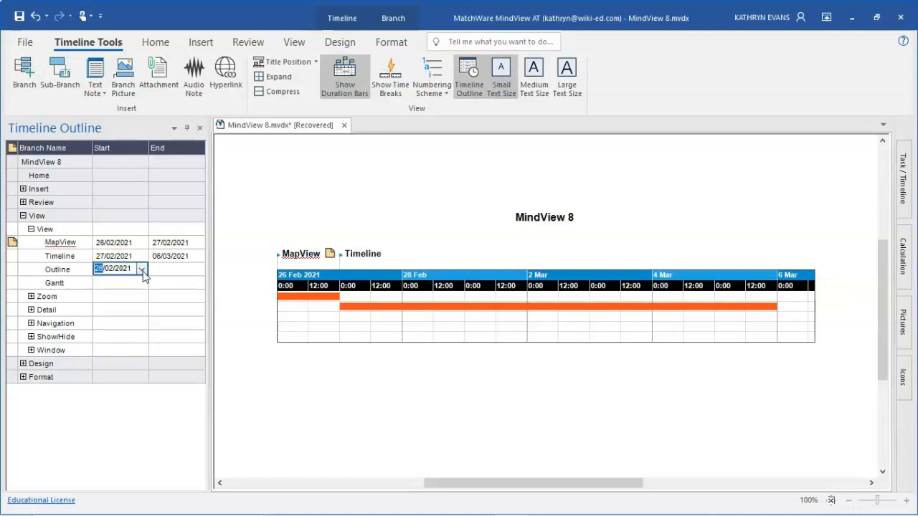
left_click(183, 273)
left_click(190, 272)
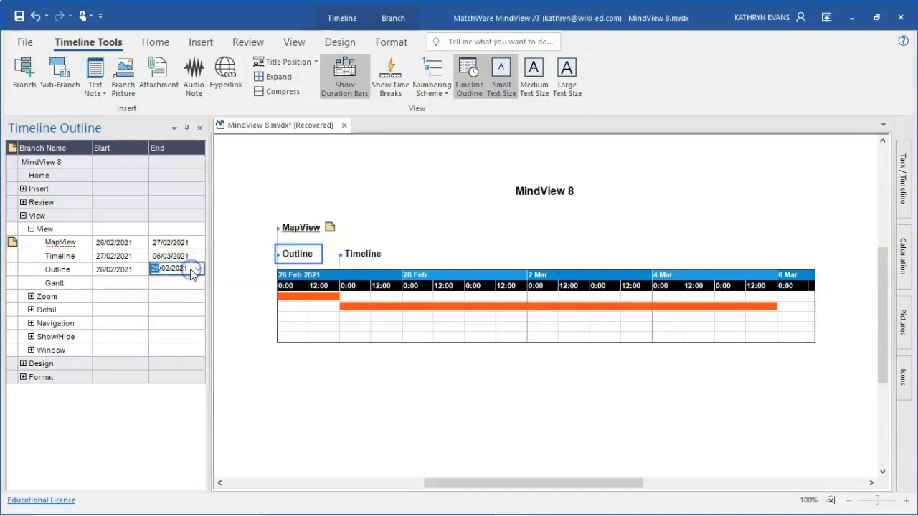
left_click(198, 269)
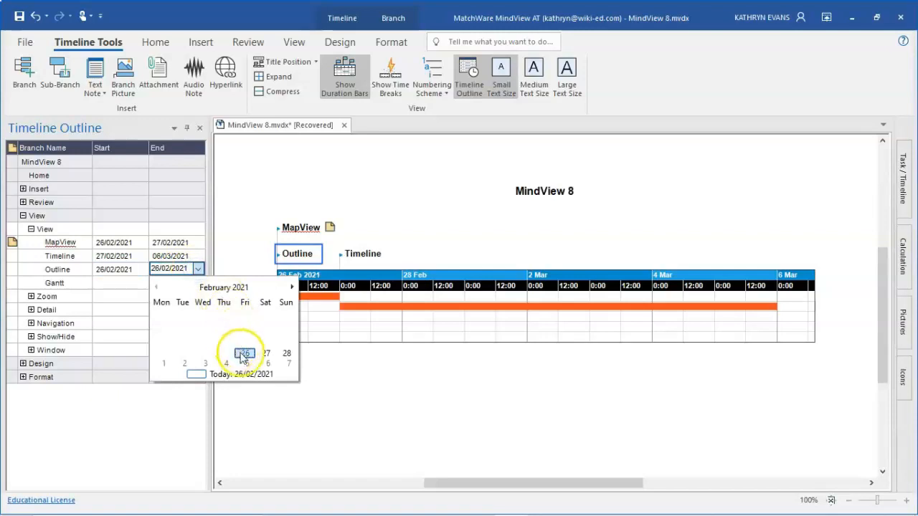
left_click(267, 365)
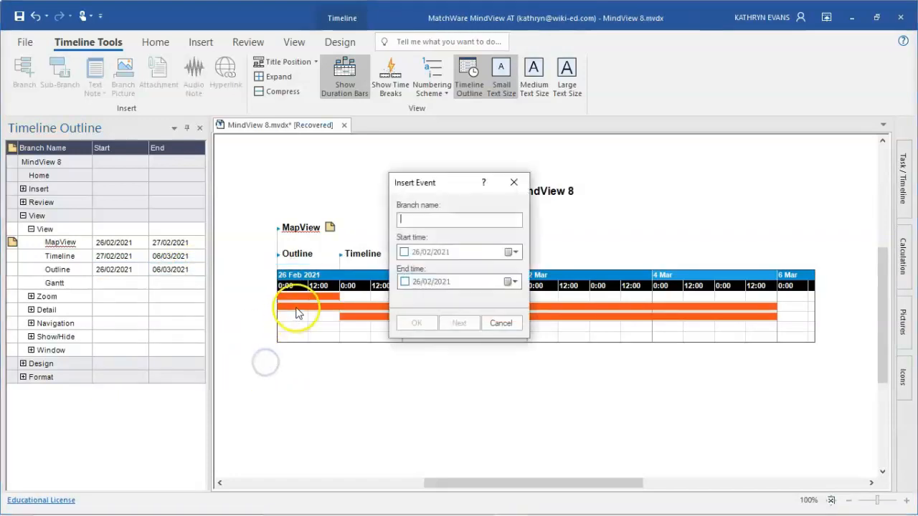
left_click(514, 183)
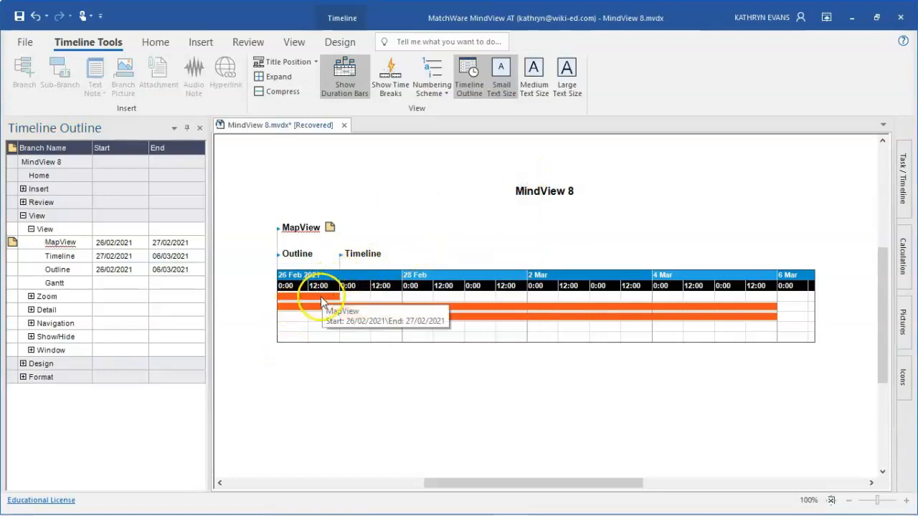
mouse_move(320, 310)
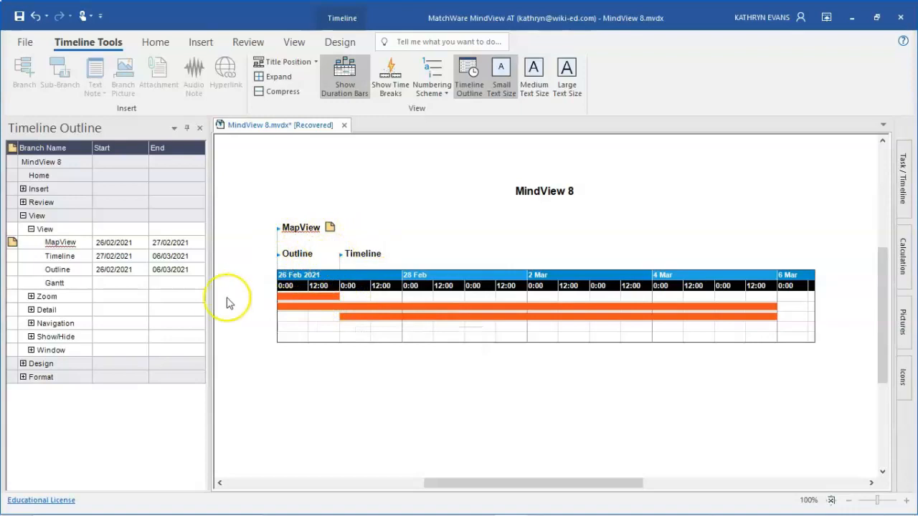
Set the Gantt branch's start date to 03/03/2021 in the timeline outline.
left_click(135, 287)
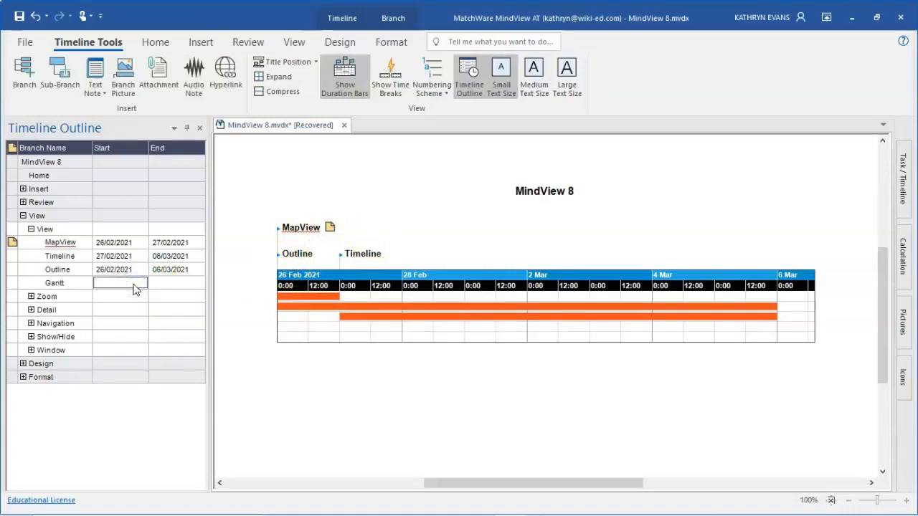
left_click(135, 288)
left_click(143, 285)
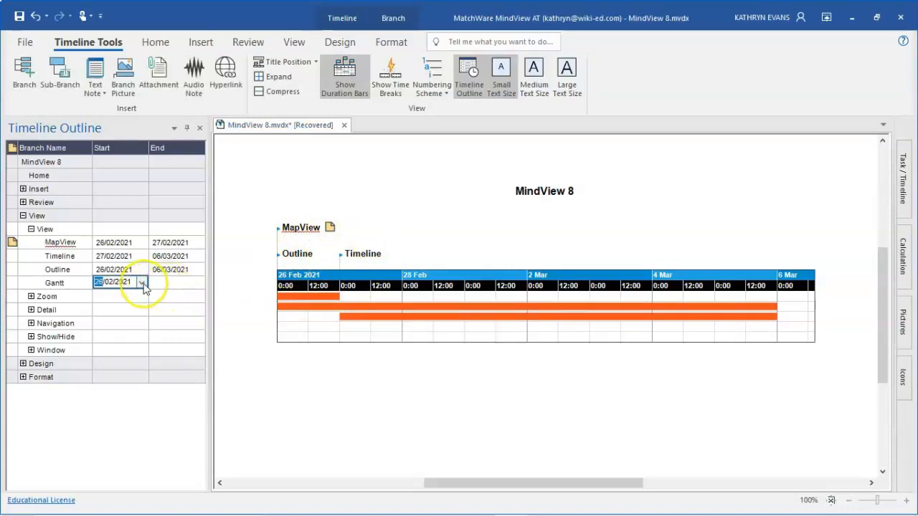
left_click(148, 372)
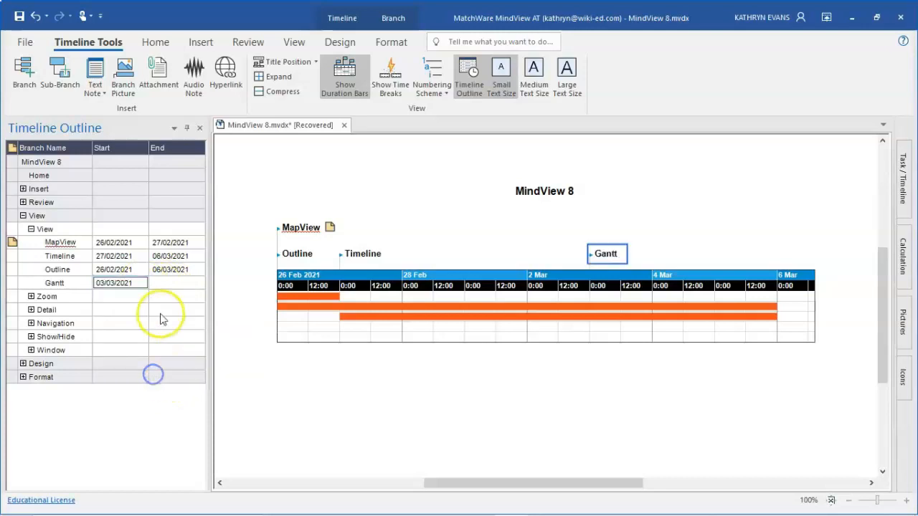
Set the Gantt branch's end date to 06/03/2021 in the timeline outline.
left_click(179, 294)
left_click(179, 284)
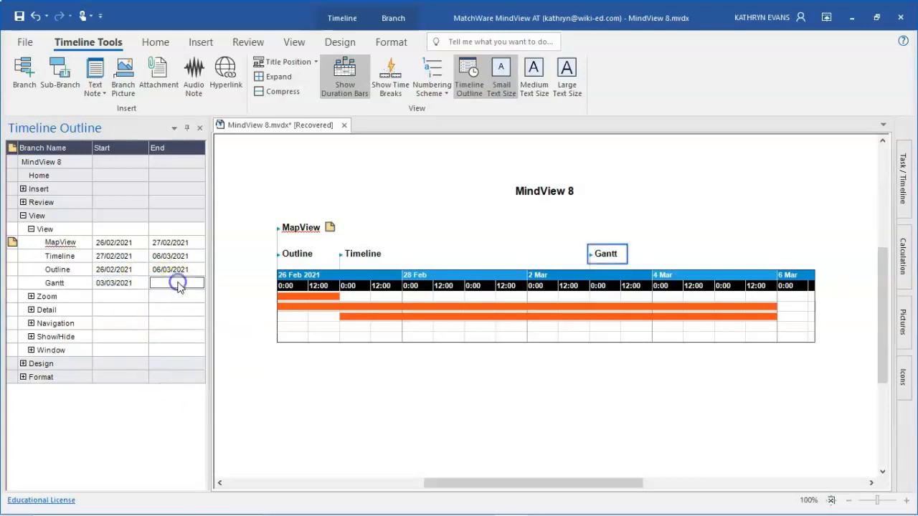
right_click(179, 284)
left_click(168, 284)
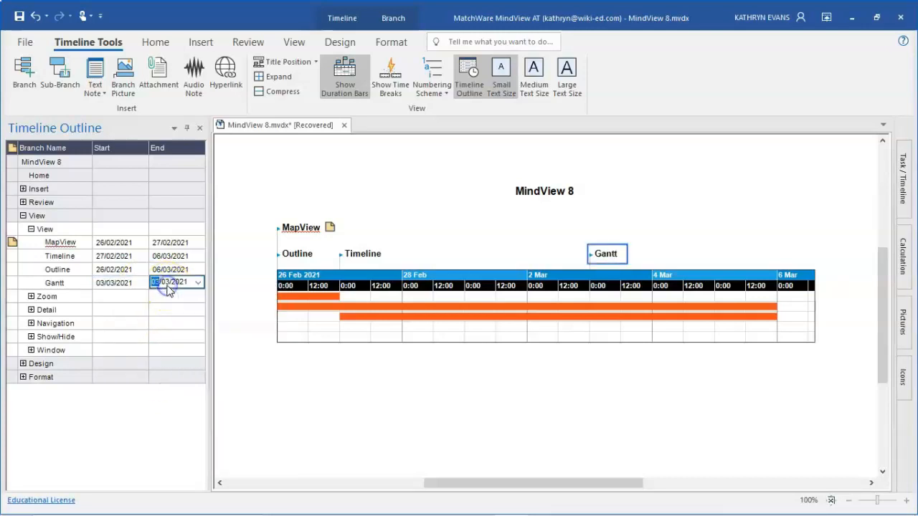
left_click(196, 283)
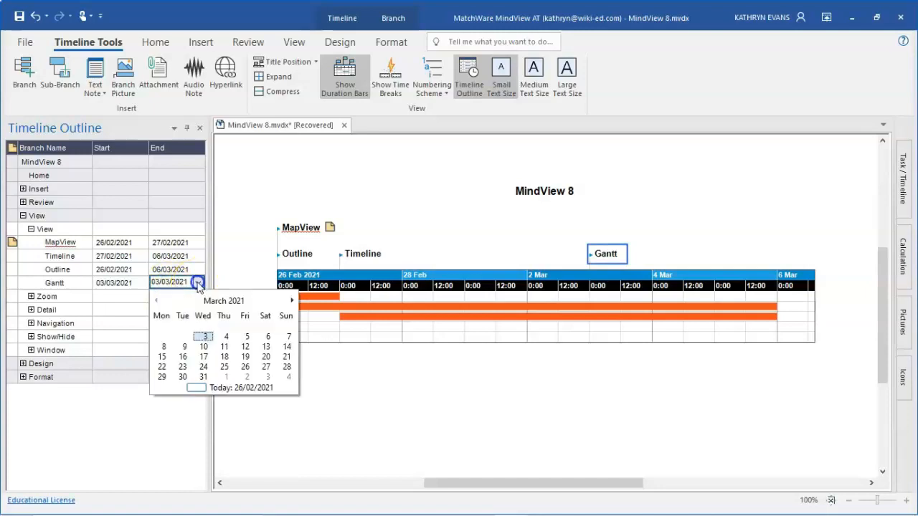
left_click(269, 338)
left_click(187, 310)
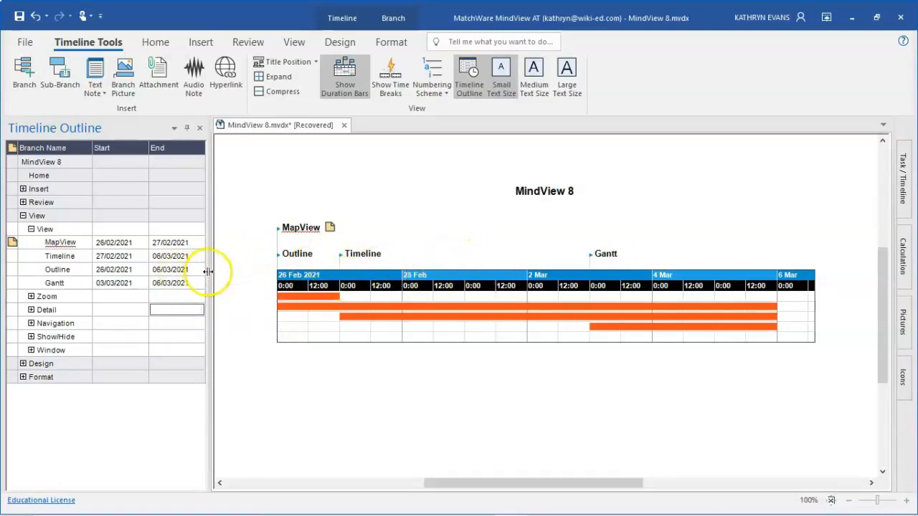
Switch the document from the timeline to Outline view.
left_click_drag(208, 274, 207, 274)
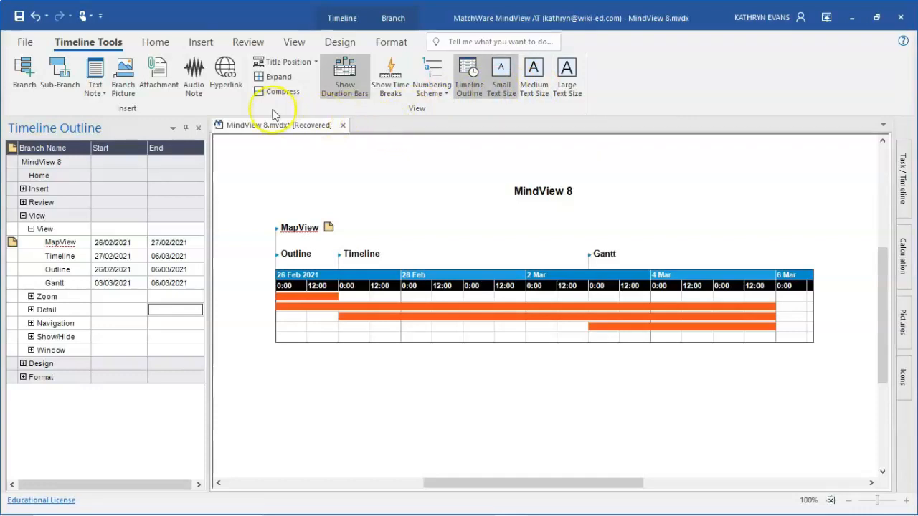
left_click(292, 45)
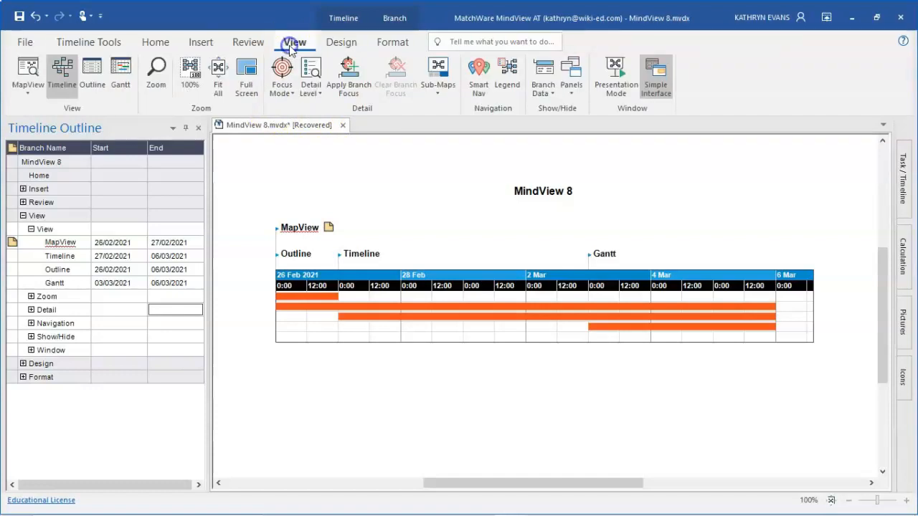
left_click(94, 72)
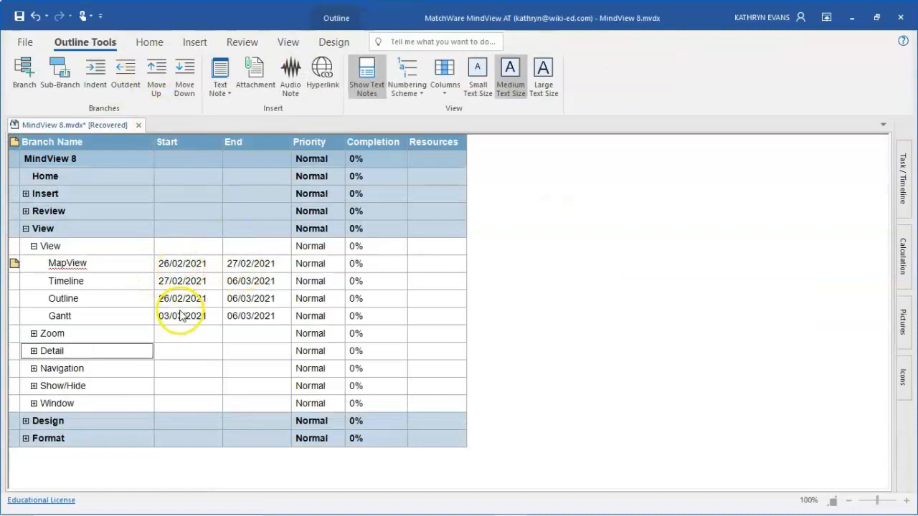
Set the MapView branch's priority to High in the outline.
left_click(319, 269)
left_click(323, 267)
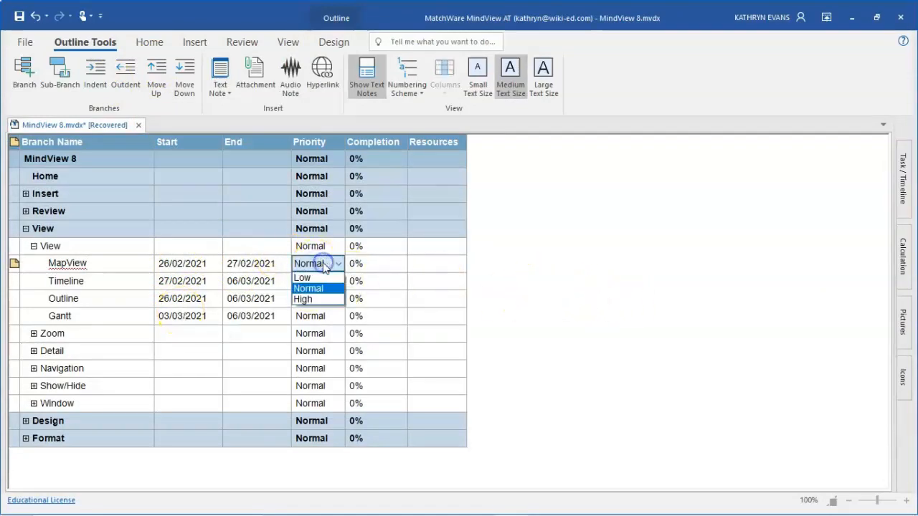
left_click(318, 298)
Set the completion of the MapView branch to 40% and of the Timeline branch to 100%.
left_click(379, 265)
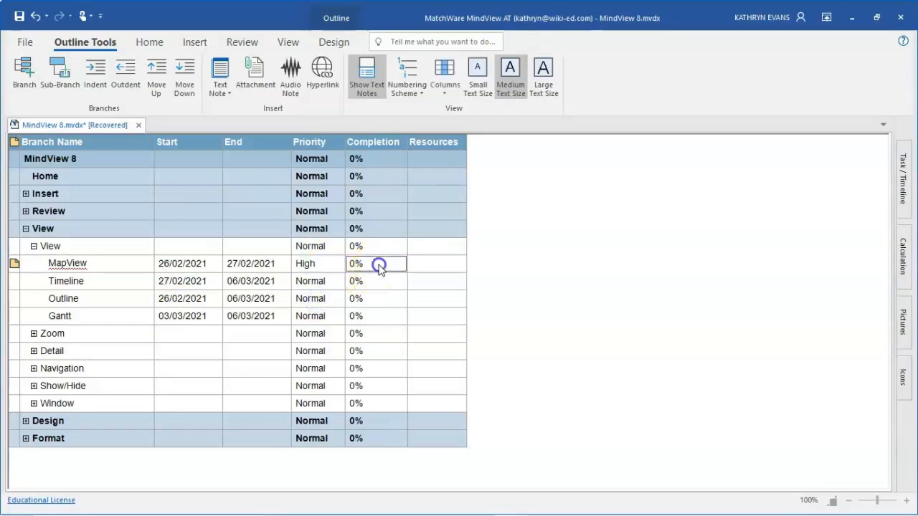
right_click(379, 267)
left_click(360, 265)
left_click(362, 320)
left_click(379, 287)
left_click(379, 287)
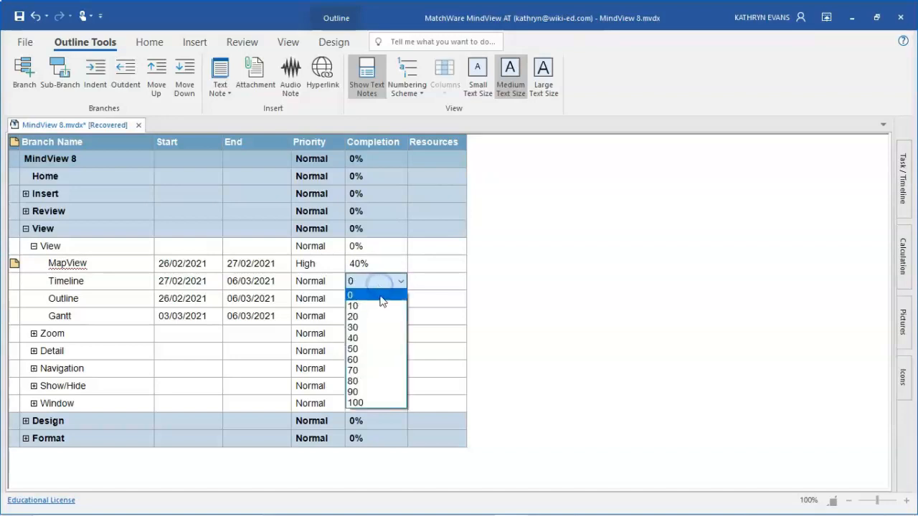
left_click(366, 404)
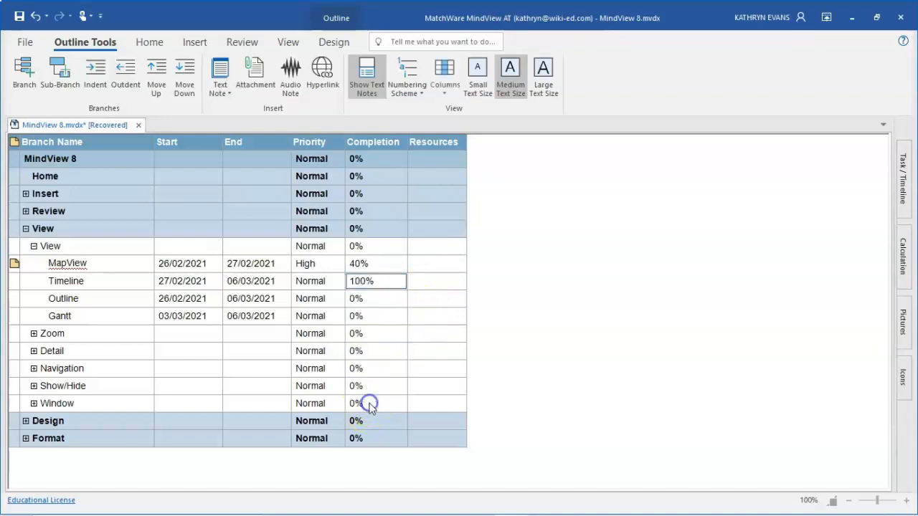
left_click(434, 281)
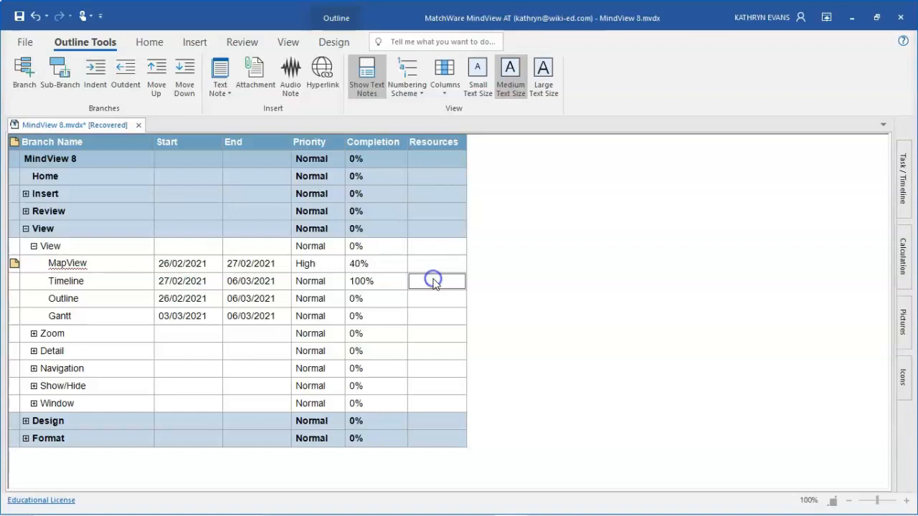
Set the Outline branch's priority to Low.
left_click(326, 302)
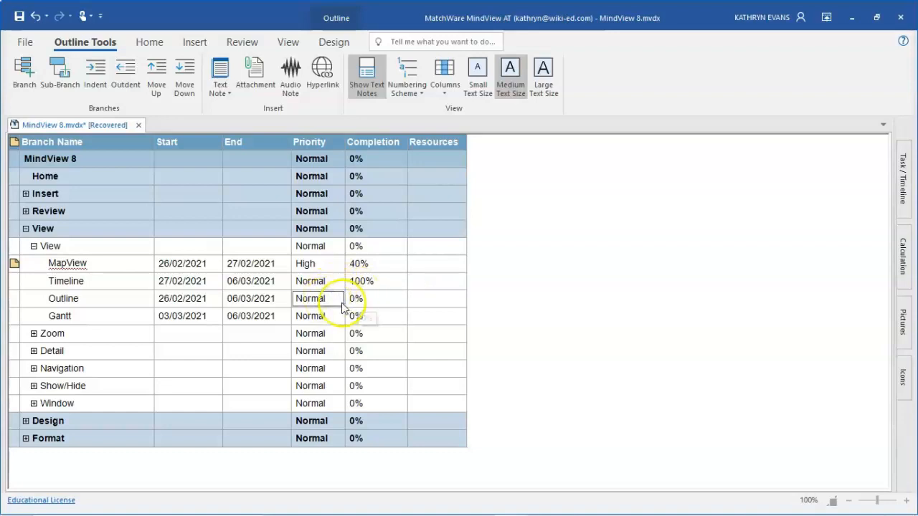
left_click(328, 301)
left_click(316, 313)
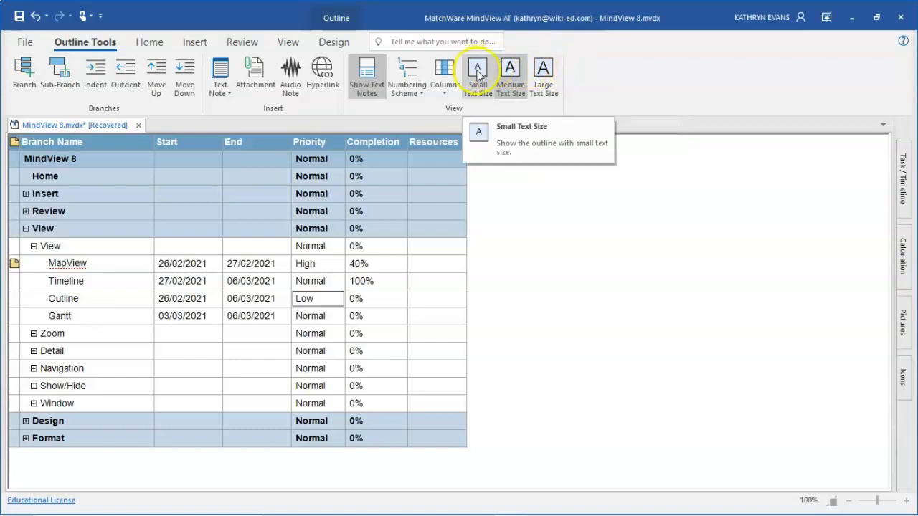
Switch the document to Gantt view, accepting that project management is enabled.
left_click(285, 44)
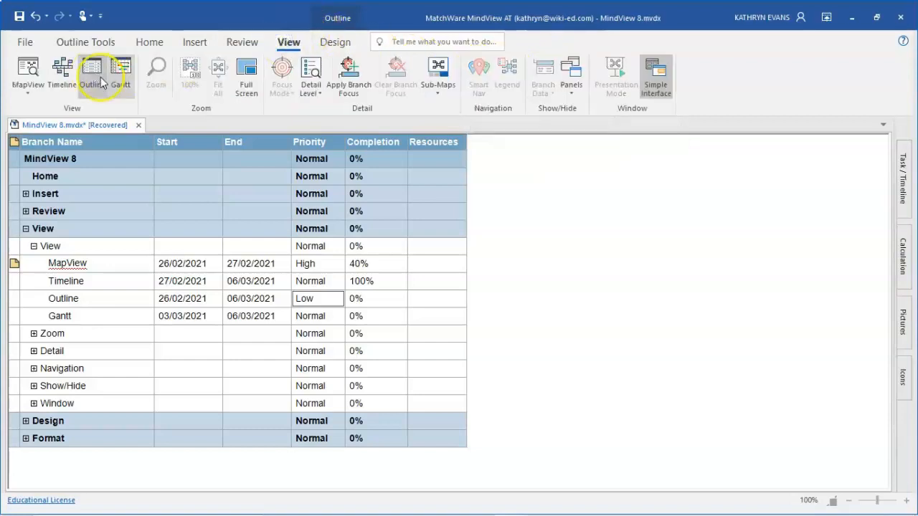
left_click(125, 83)
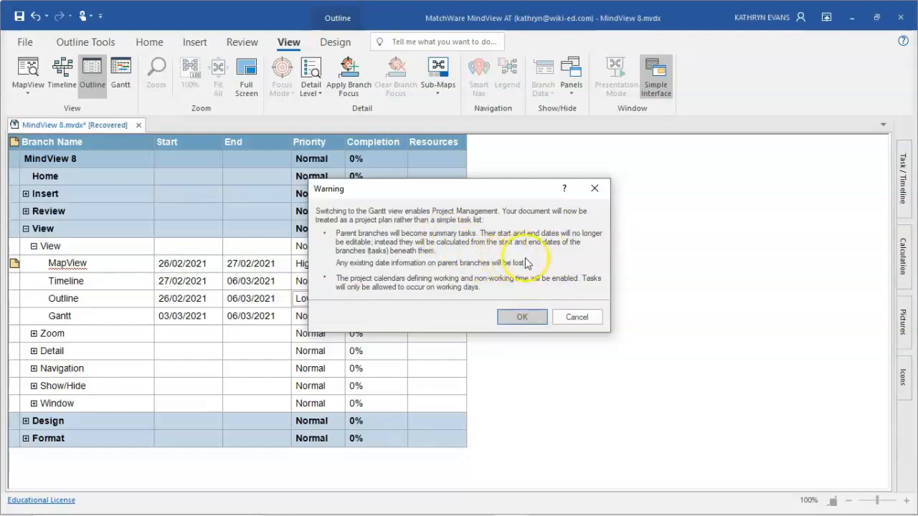
left_click(522, 319)
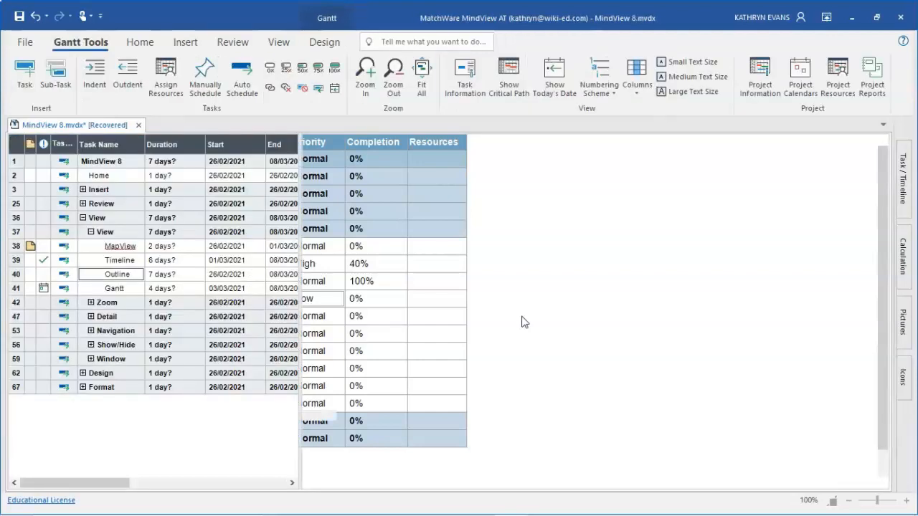
left_click(522, 317)
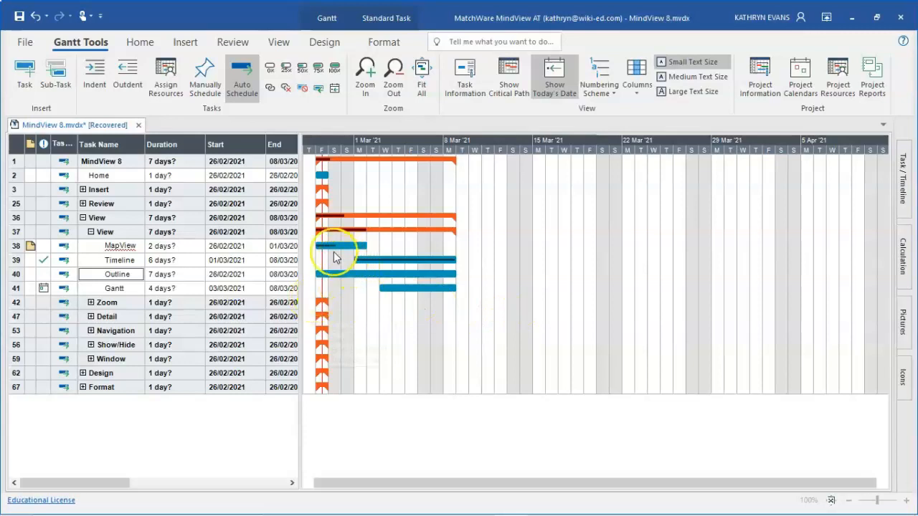
mouse_move(334, 251)
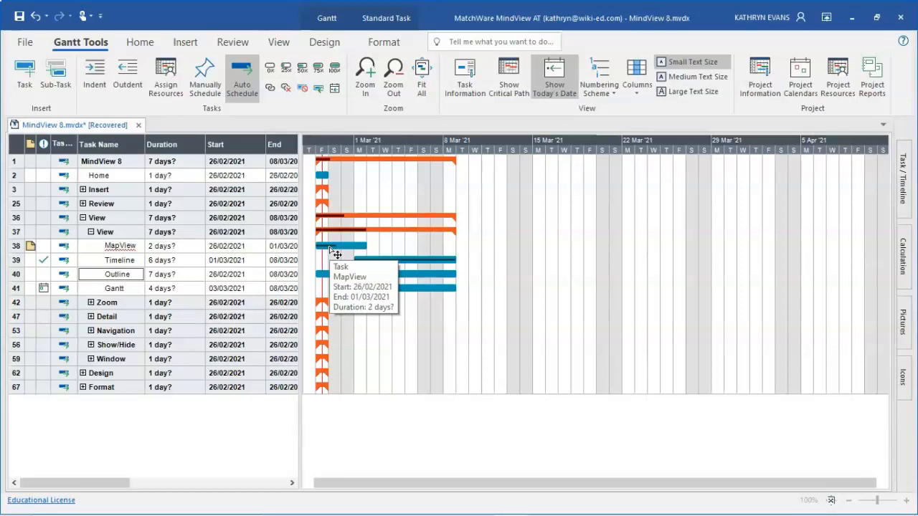
mouse_move(377, 265)
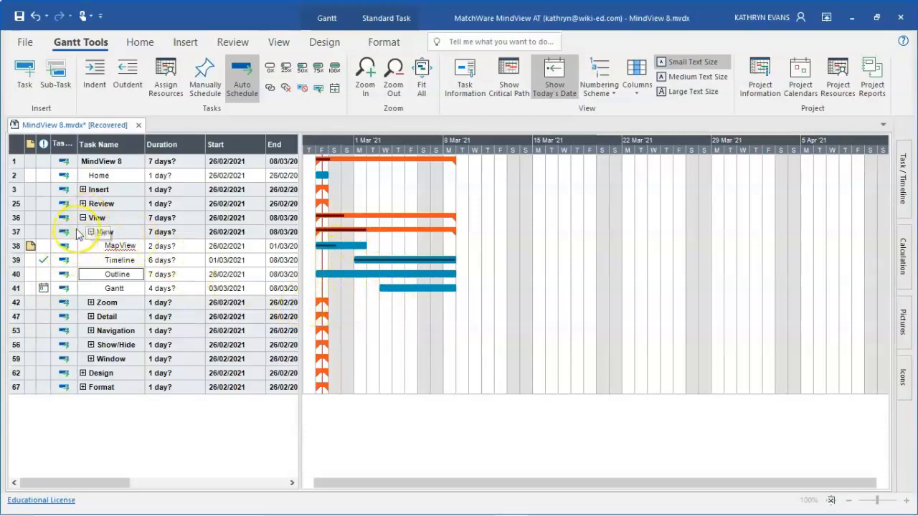
Expand the Review task and set the duration of the first Proofing subtask, in row 27, to 4 days.
left_click(83, 204)
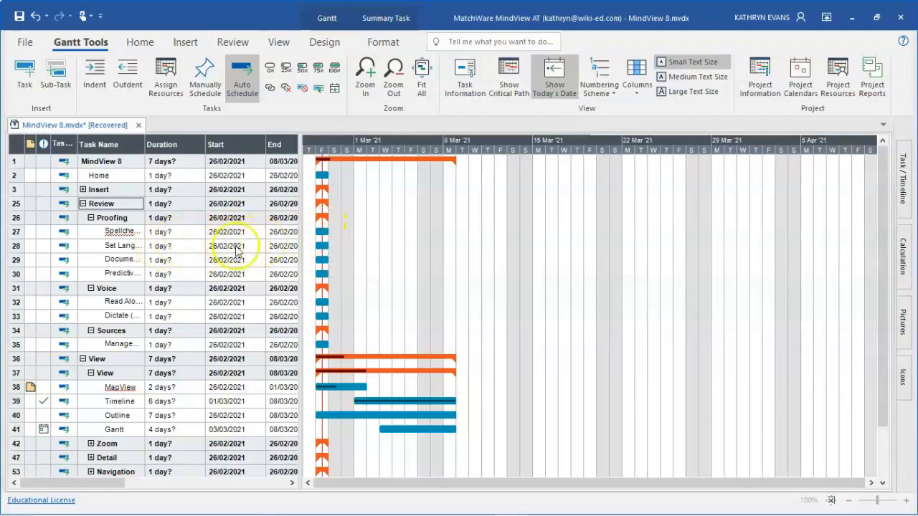
left_click(181, 233)
left_click(181, 234)
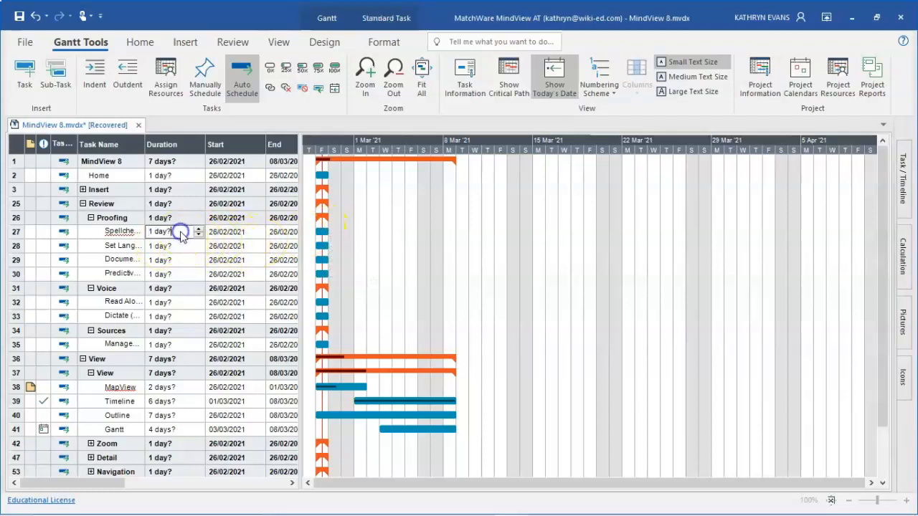
left_click(198, 228)
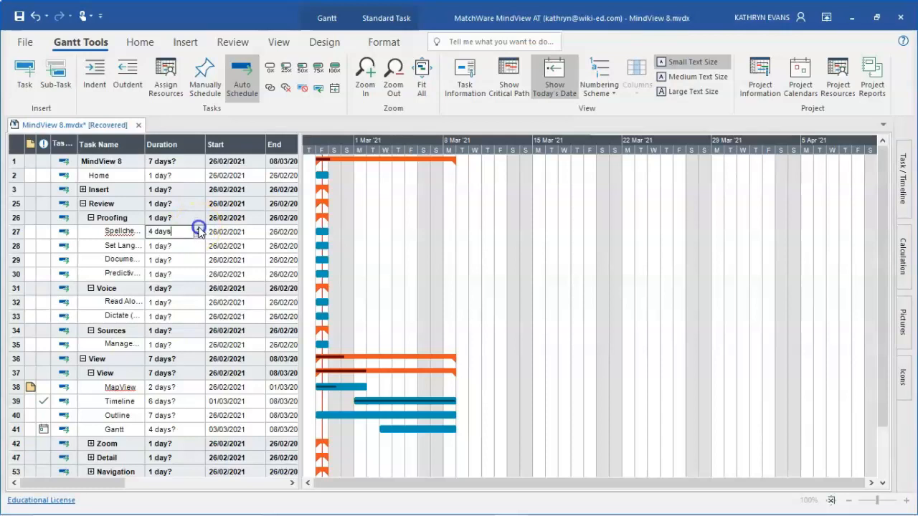
left_click(184, 248)
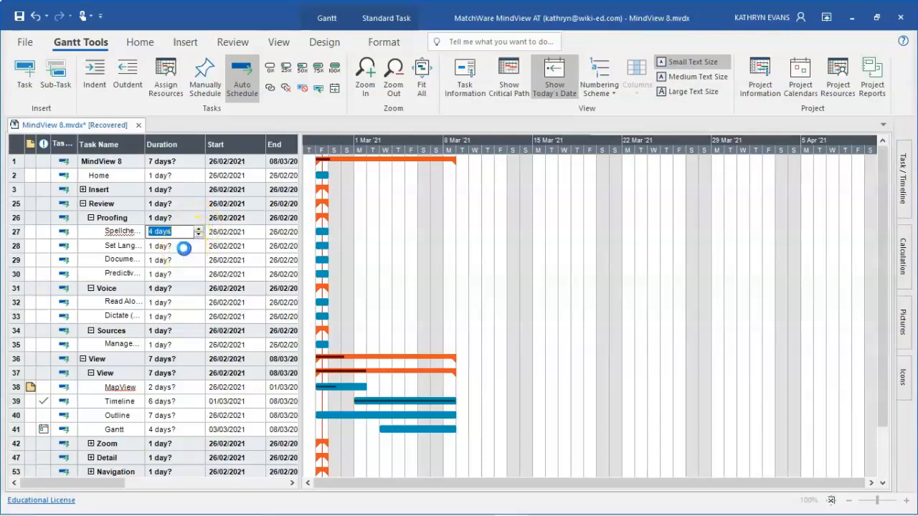
left_click(185, 246)
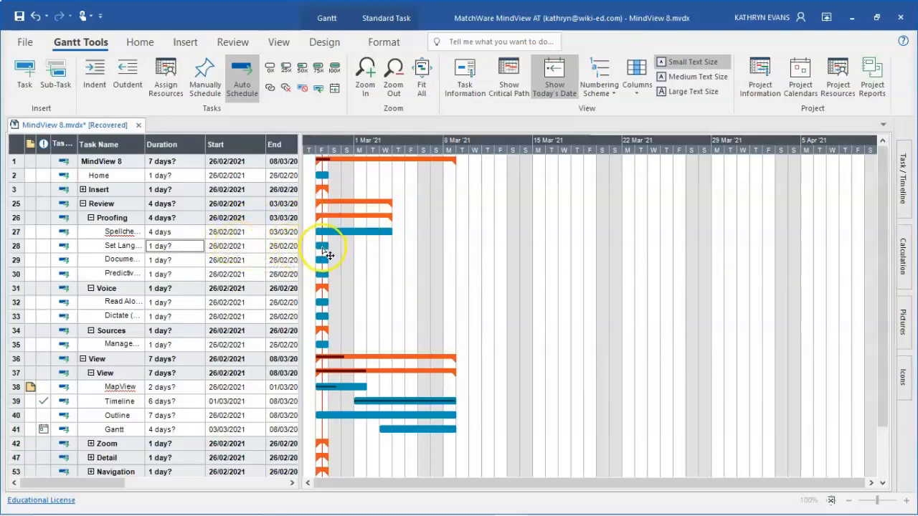
Reschedule the Proofing subtasks on the chart: Set Language 02/03/2021 to 08/03/2021, row 29 on 01/03/2021, row 30 on 09/03/2021.
left_click_drag(328, 255, 437, 245)
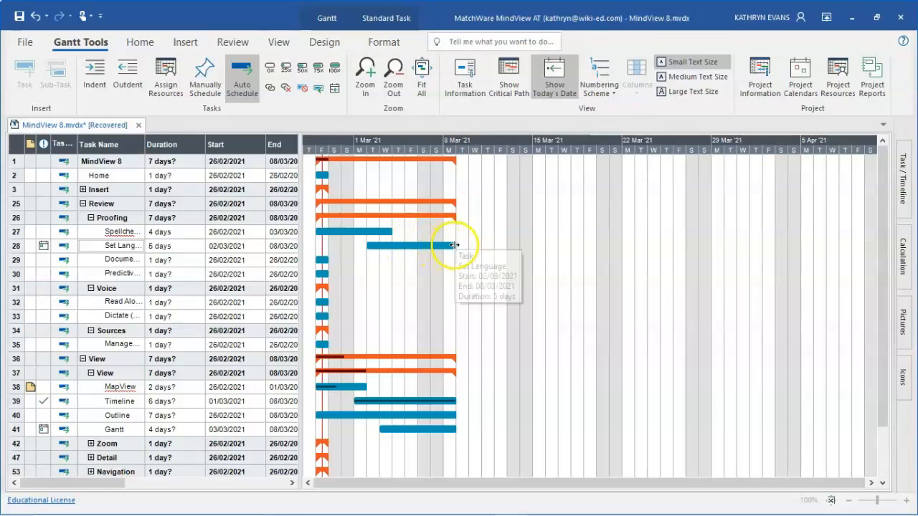
left_click_drag(327, 262, 463, 229)
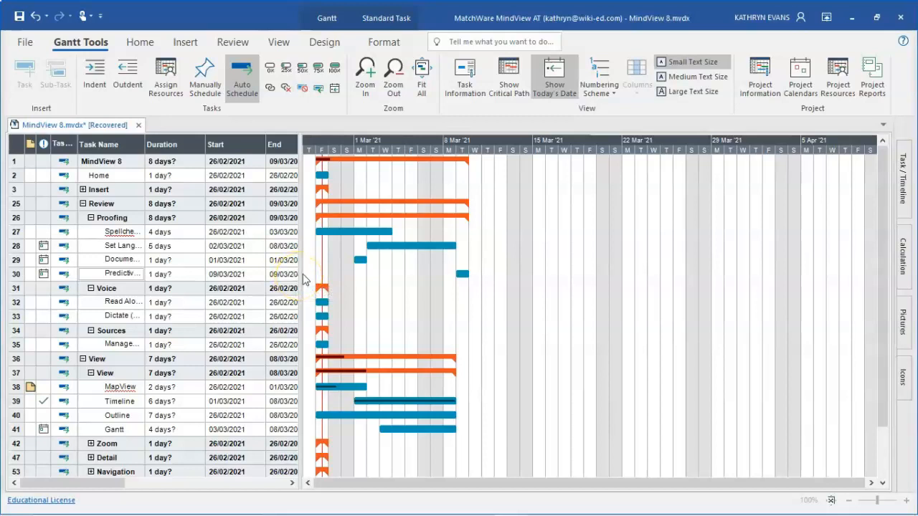
Widen the Gantt task table to examine its columns through Cost, and narrow it back to the End column.
left_click_drag(302, 276, 817, 265)
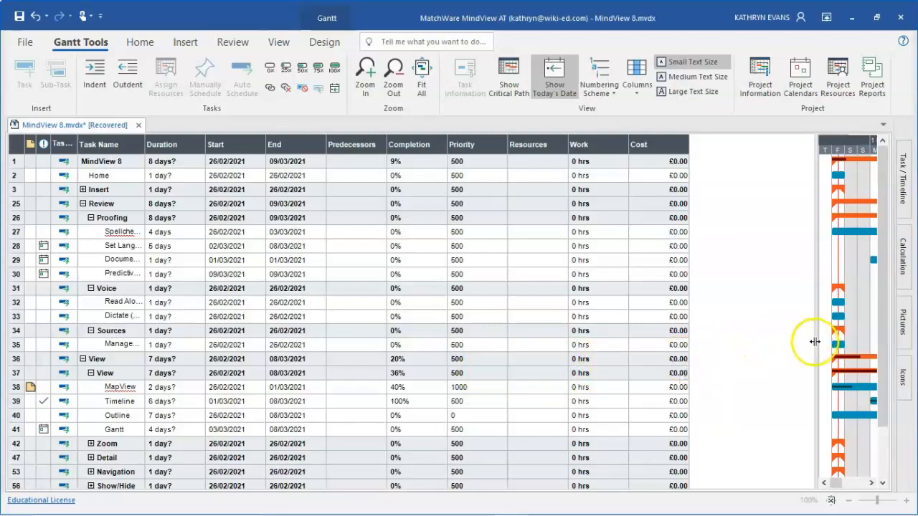
left_click_drag(815, 343, 323, 267)
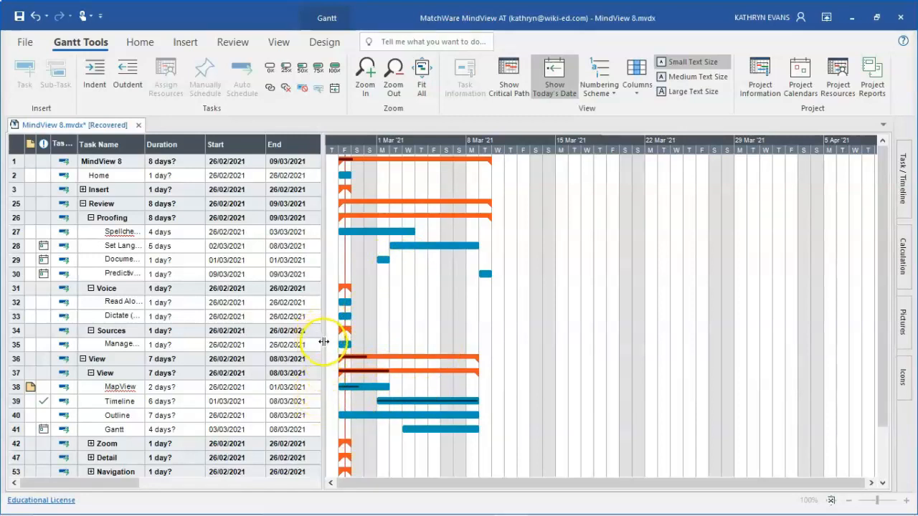
Bring up the options for changing the document's view.
left_click(279, 43)
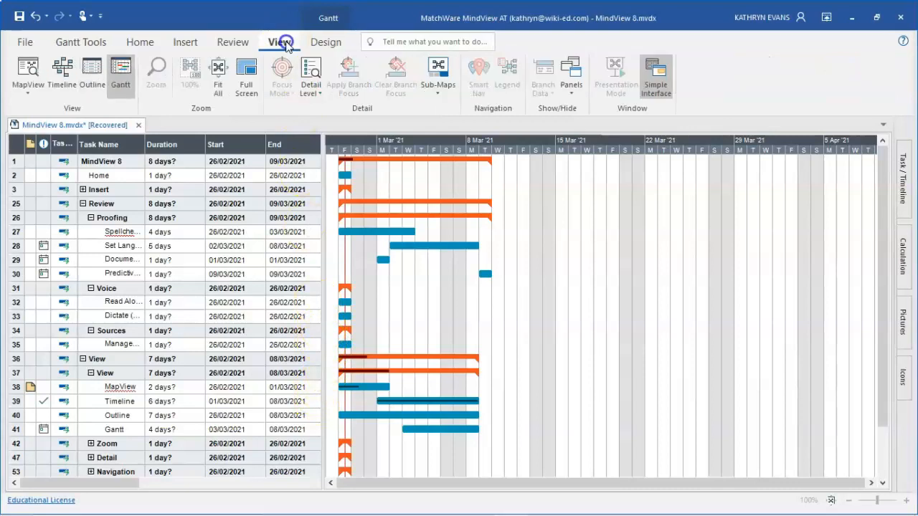